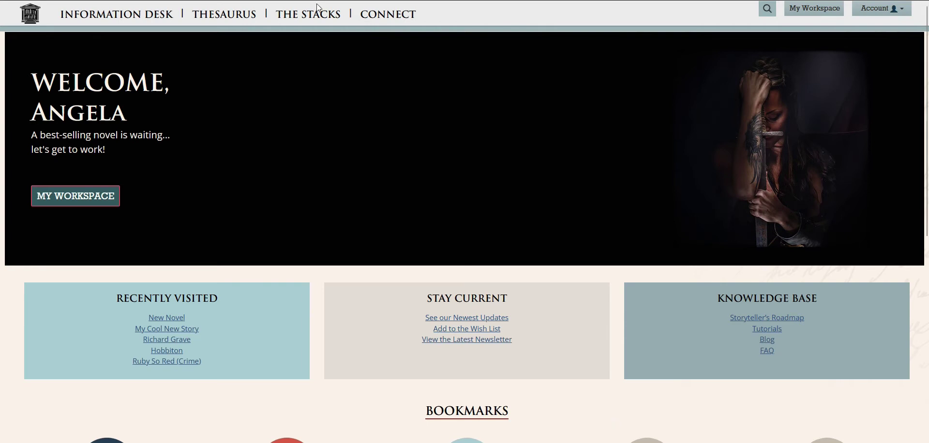
# Move the Idea 5 card into third place in the New Novel Idea timeline.
pyautogui.moveTo(309, 13)
pyautogui.click(814, 9)
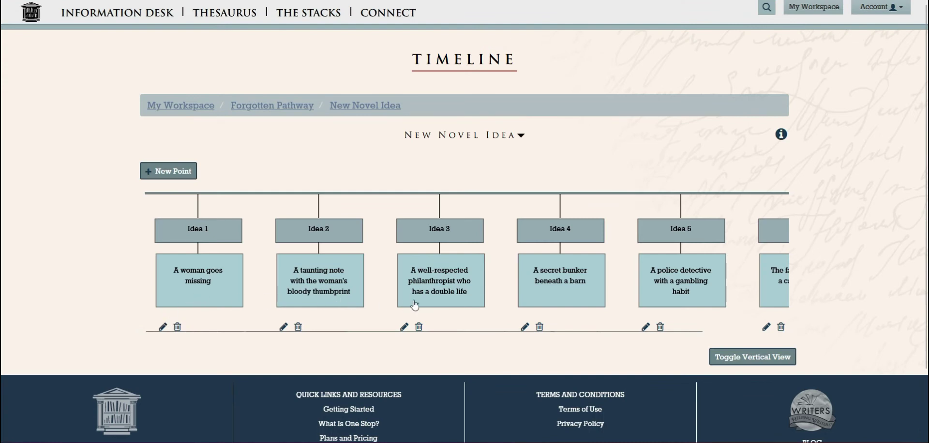
pyautogui.moveTo(677, 305); pyautogui.dragTo(408, 315)
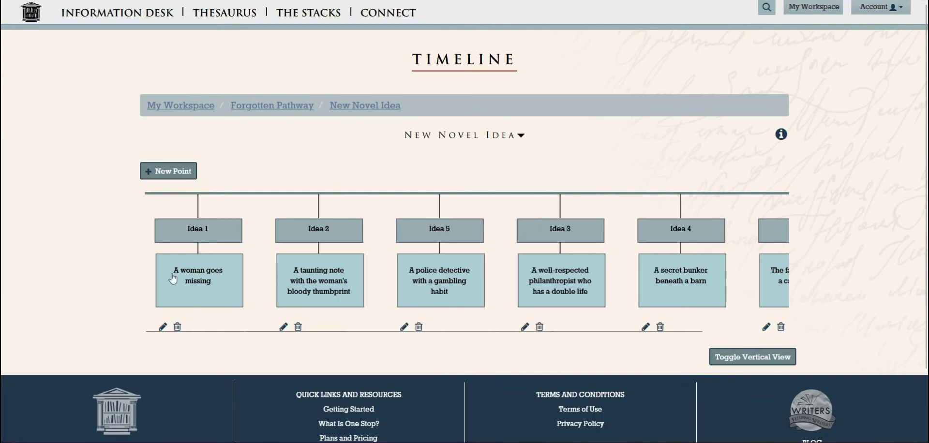
# Look at the Dark Work (Crime Scenes) timeline, then return to the Forgotten Pathway item list.
pyautogui.click(267, 109)
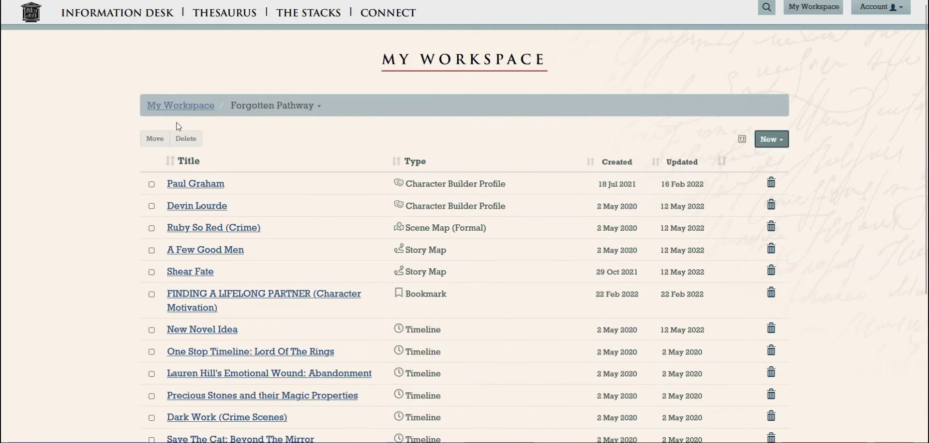
pyautogui.scroll(-1, 116, 271)
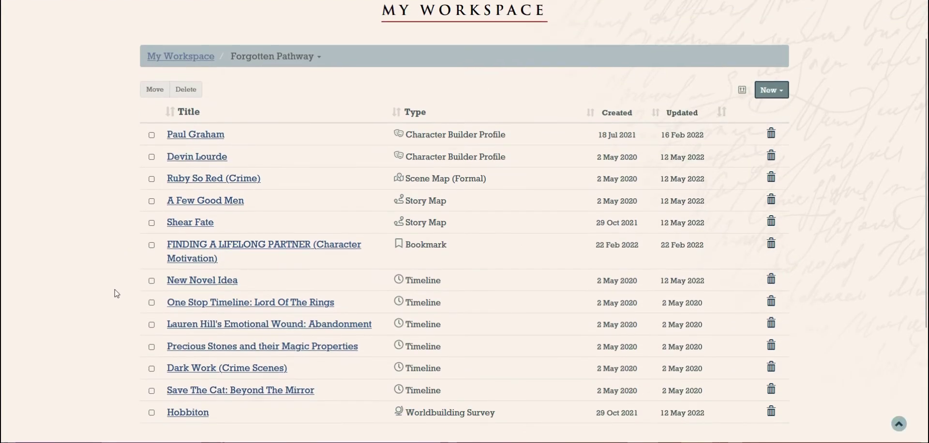
pyautogui.click(209, 372)
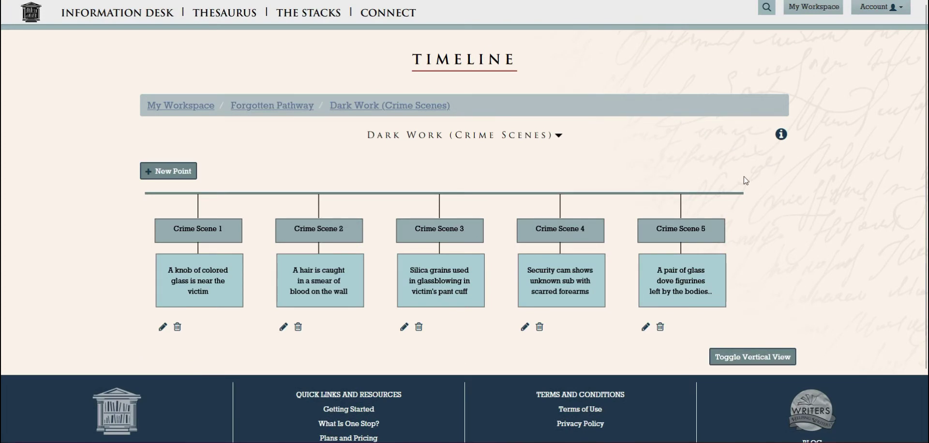
pyautogui.click(255, 111)
pyautogui.scroll(-5, 111, 243)
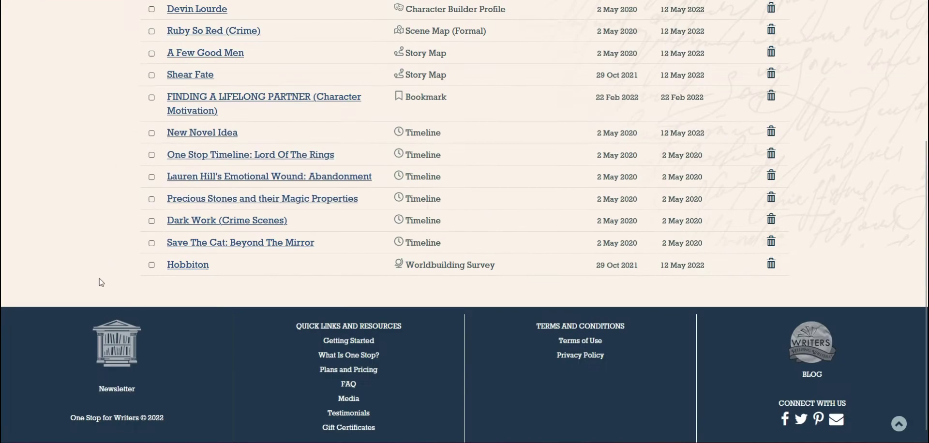
# Add a point titled 'Moria' with description 'Fighting the Balrog' to the Lord Of The Rings timeline.
pyautogui.click(236, 156)
pyautogui.click(183, 172)
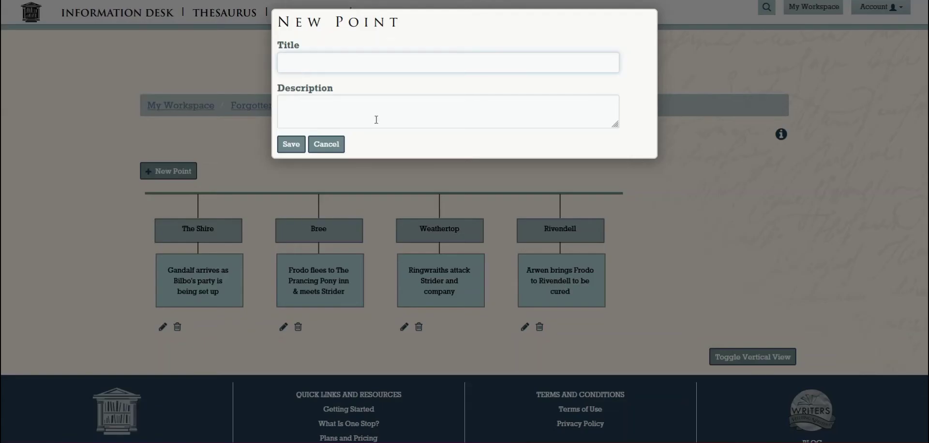
pyautogui.click(336, 63)
pyautogui.write('Moria')
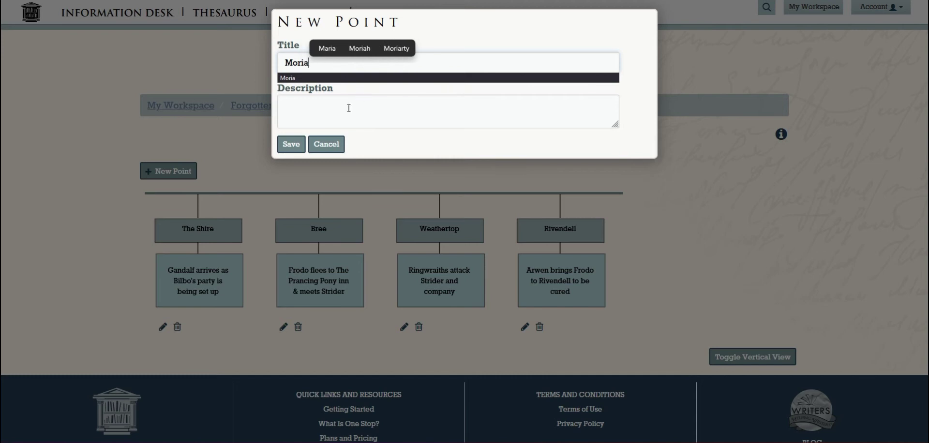
pyautogui.click(347, 109)
pyautogui.write('Fighting the Balro')
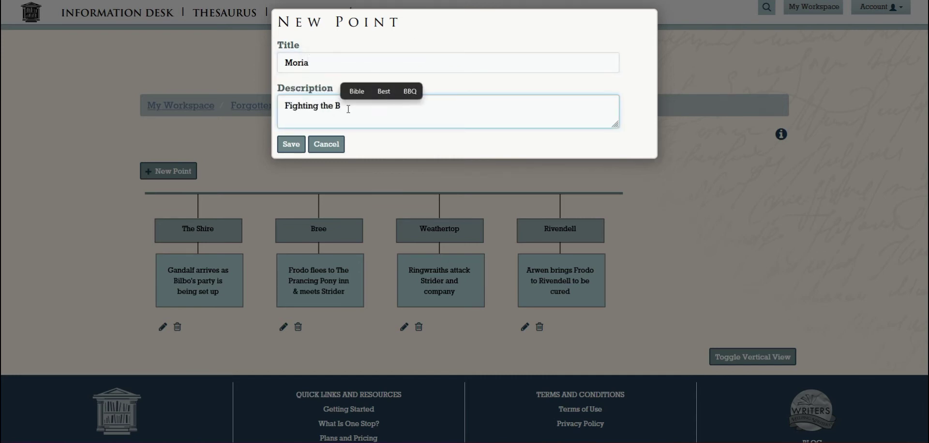
pyautogui.write('g')
pyautogui.click(287, 152)
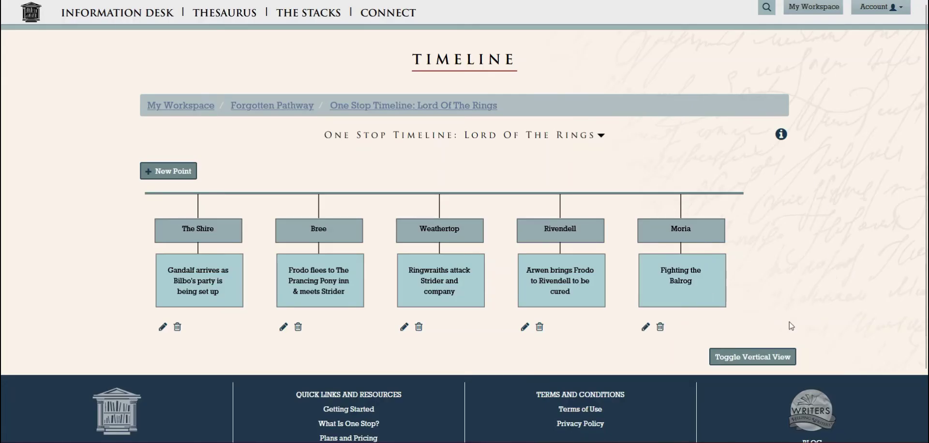
# Switch the timeline to vertical view and scroll through its points.
pyautogui.click(731, 357)
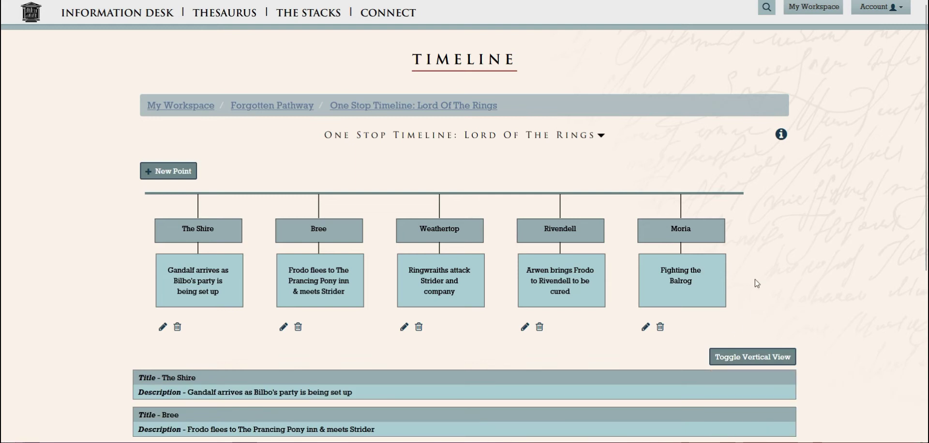
pyautogui.scroll(-3, 758, 289)
pyautogui.scroll(-2, 757, 288)
pyautogui.scroll(3, 759, 289)
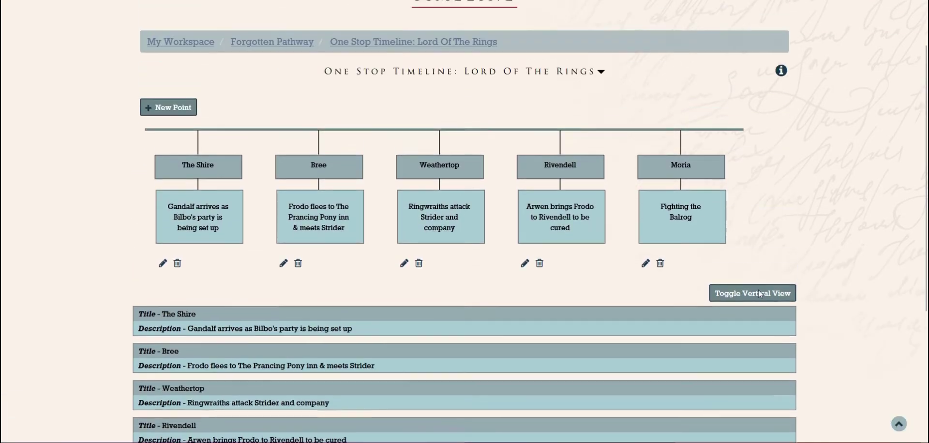
pyautogui.scroll(1, 759, 289)
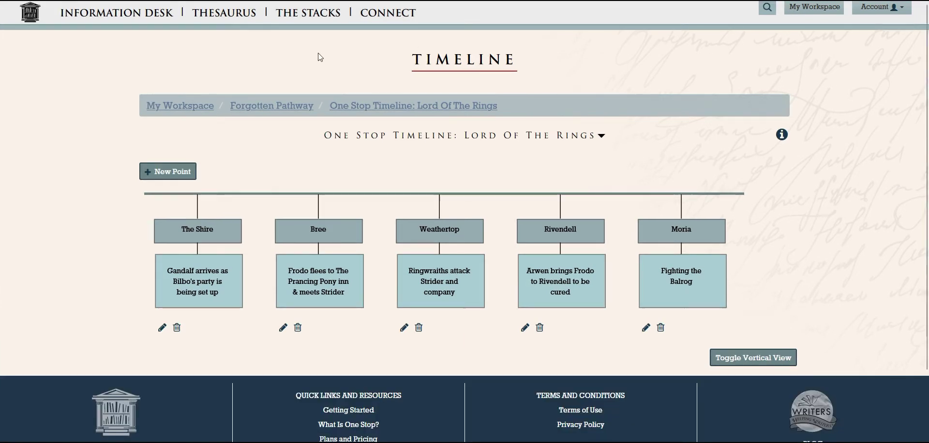
# Read through the Story Maps page explaining the Six Stage Plot Structure.
pyautogui.moveTo(308, 14)
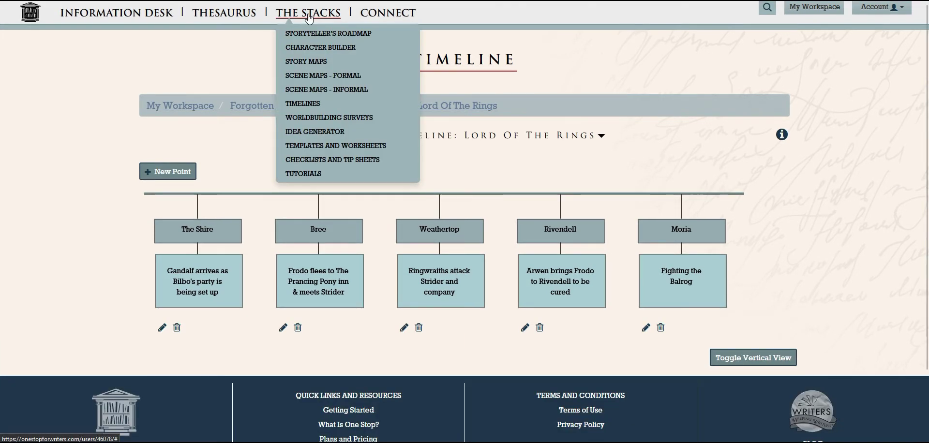
pyautogui.click(310, 67)
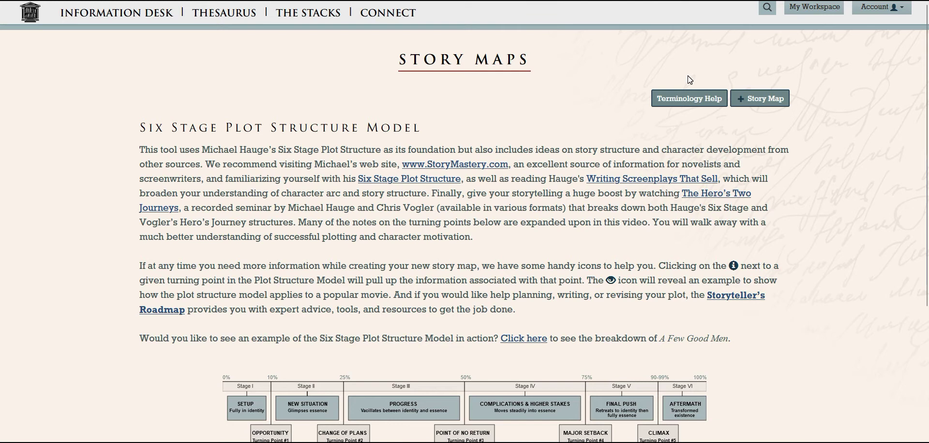
pyautogui.scroll(-2, 823, 131)
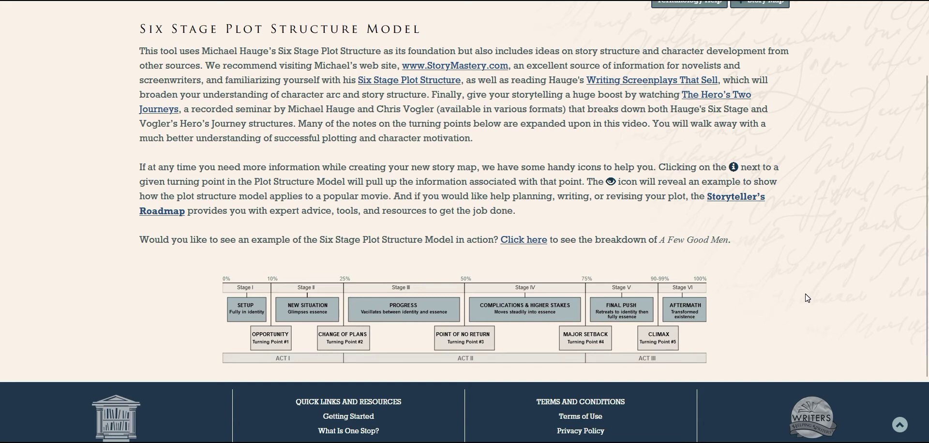
pyautogui.scroll(3, 811, 178)
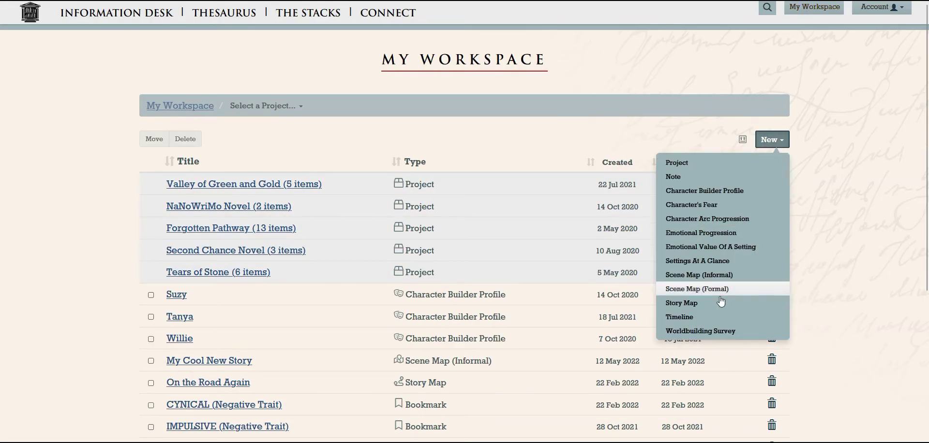
# Create a story map titled 'My Cool New Story' and open the SETUP stage explanation.
pyautogui.click(715, 305)
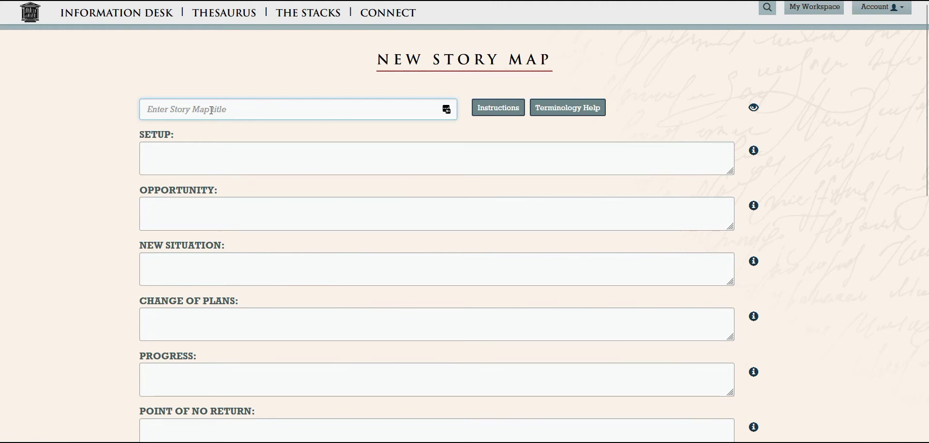
pyautogui.write('My Cool')
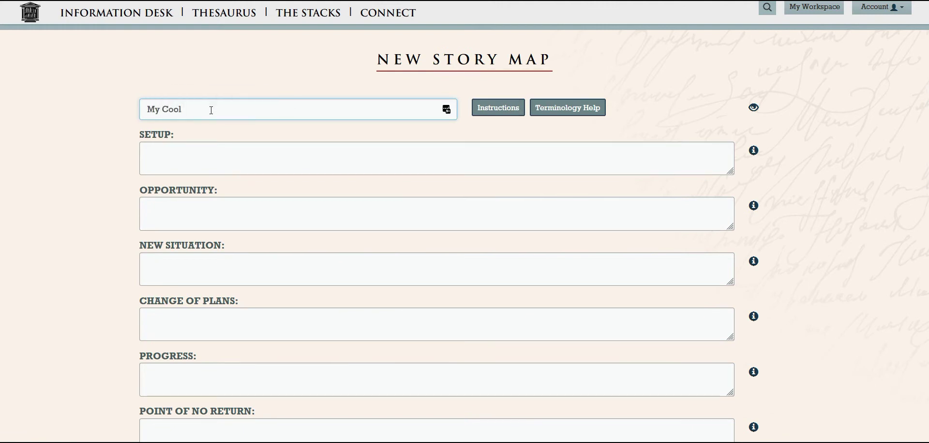
pyautogui.write(' New S')
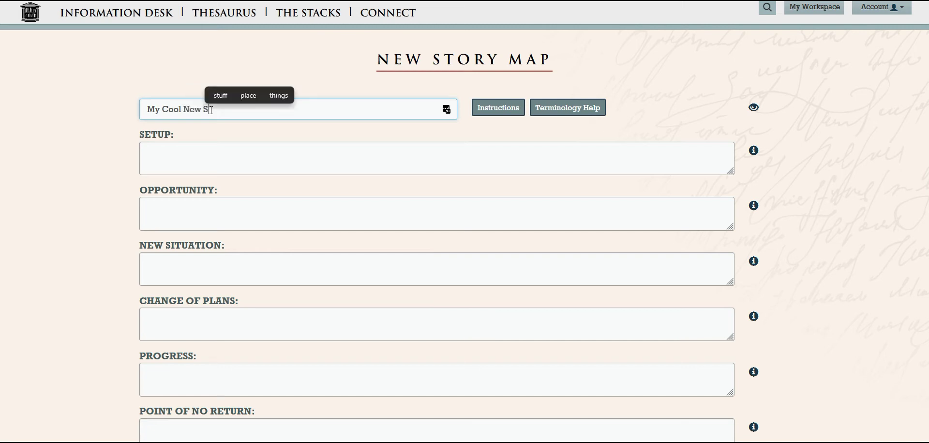
pyautogui.write('tory')
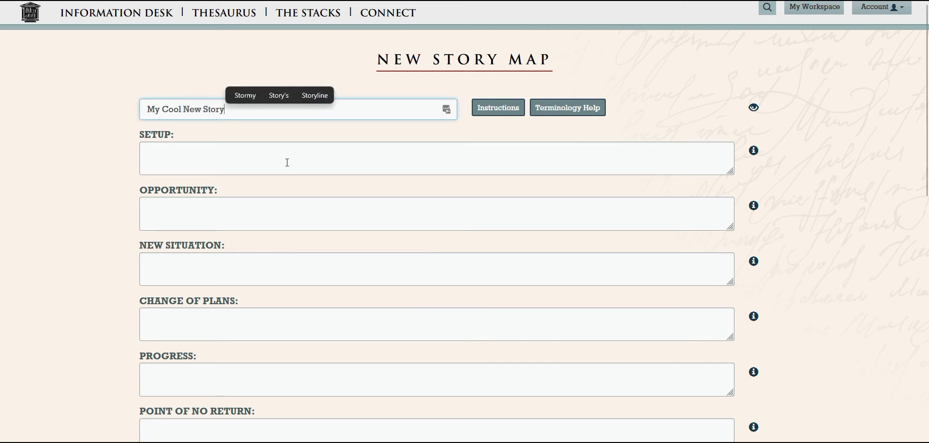
pyautogui.click(368, 166)
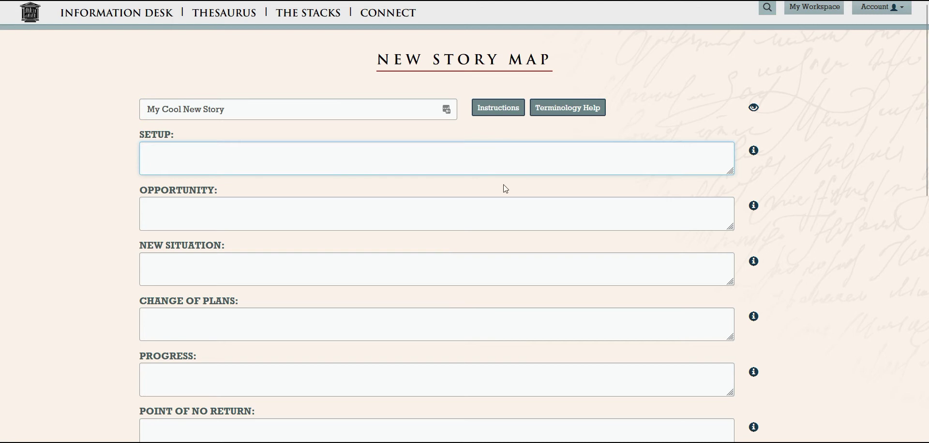
pyautogui.click(754, 152)
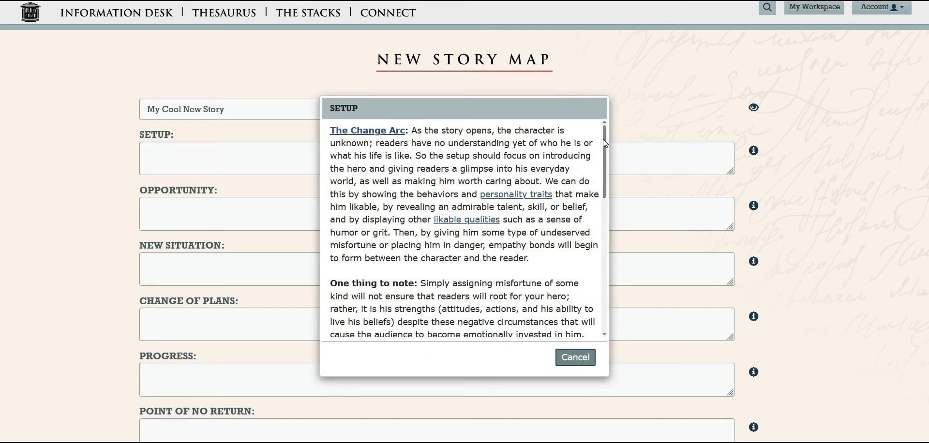
# Close the Setup explanation, toggle field examples on and off, and view the plotting Terminology page.
pyautogui.moveTo(603, 138); pyautogui.dragTo(606, 162)
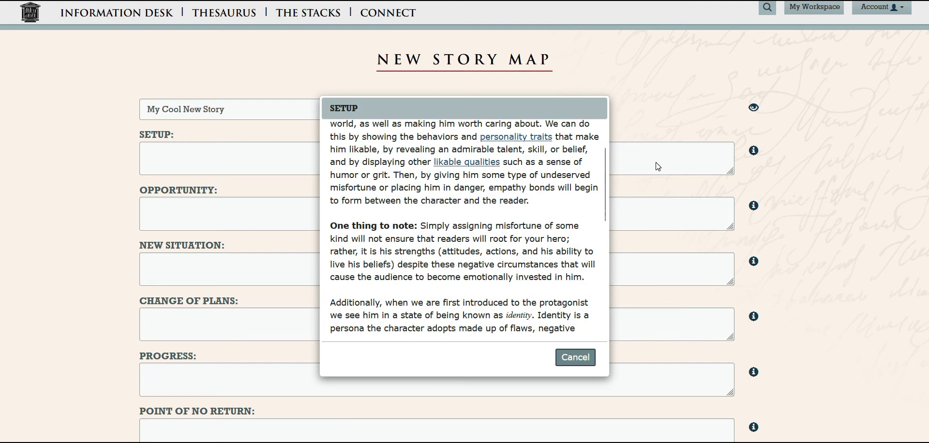
pyautogui.click(574, 359)
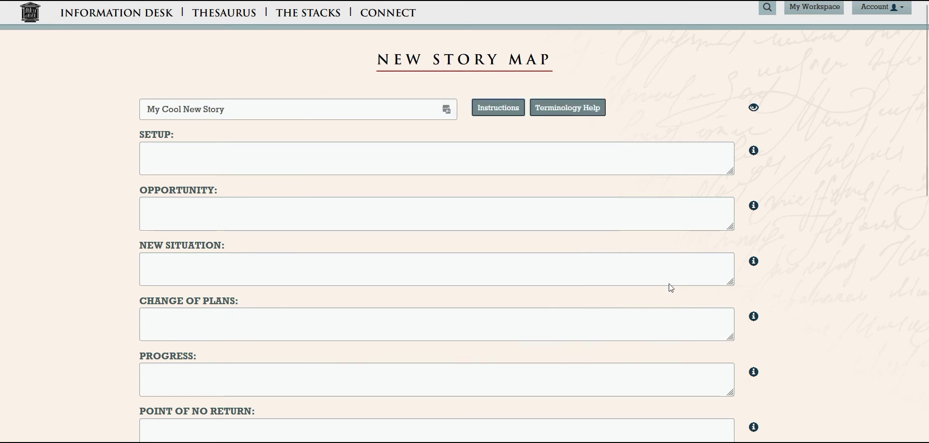
pyautogui.click(753, 108)
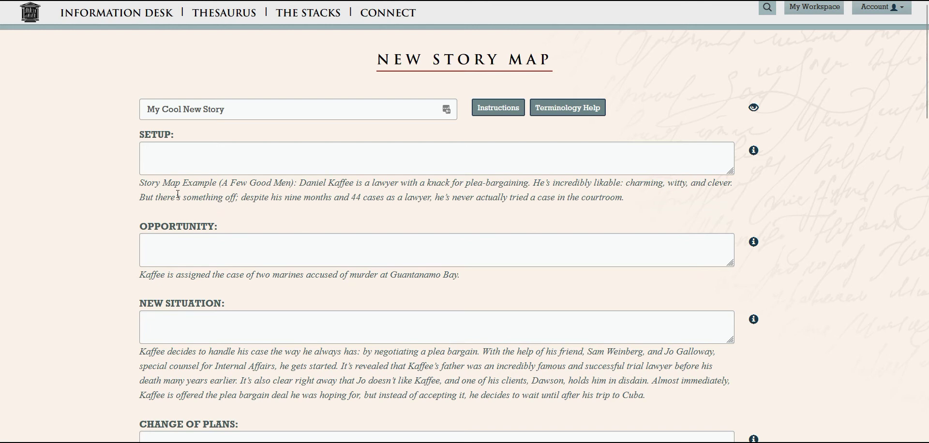
pyautogui.click(755, 109)
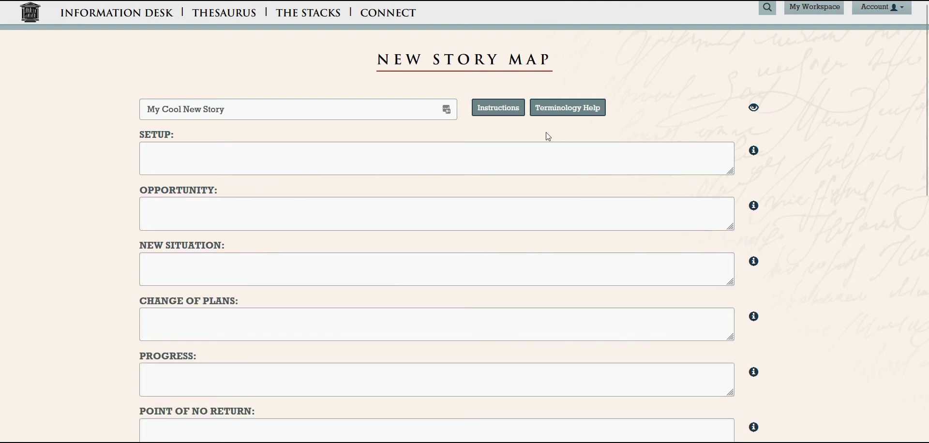
pyautogui.click(552, 109)
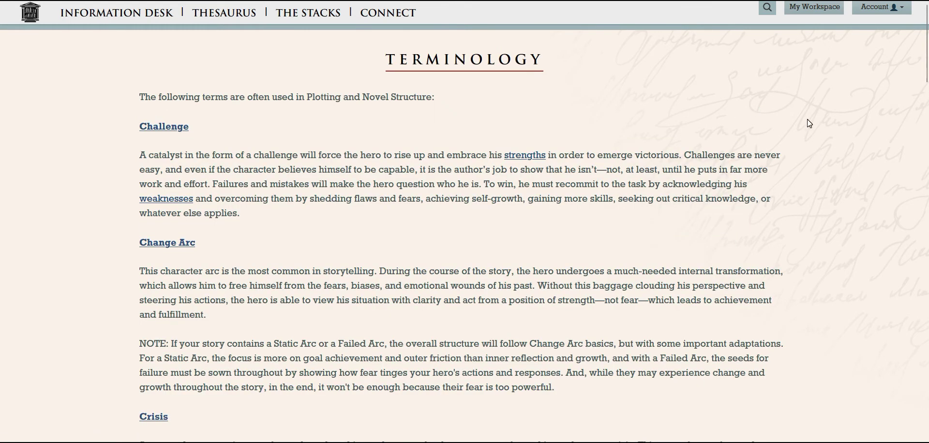
# Open the A Few Good Men story map inside the Forgotten Pathway project.
pyautogui.click(817, 12)
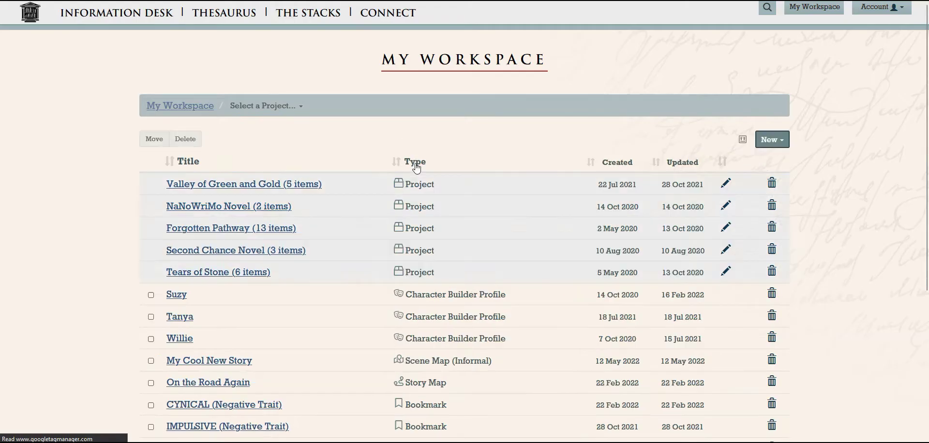
pyautogui.scroll(-2, 371, 163)
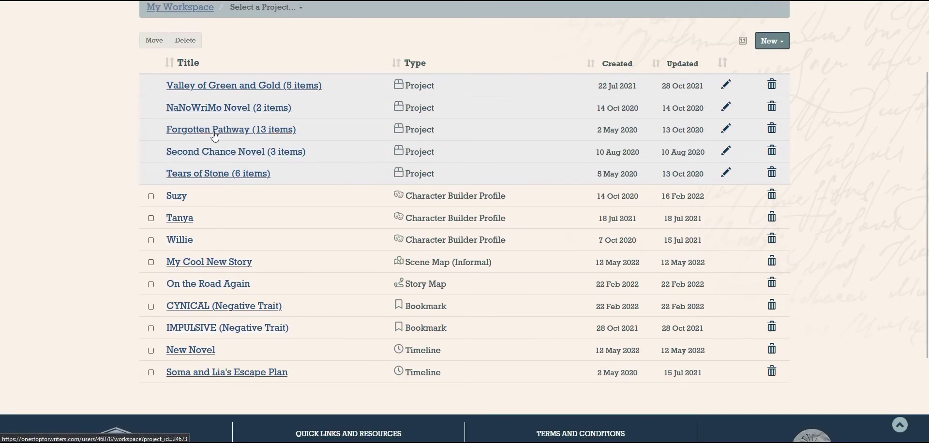
pyautogui.click(215, 130)
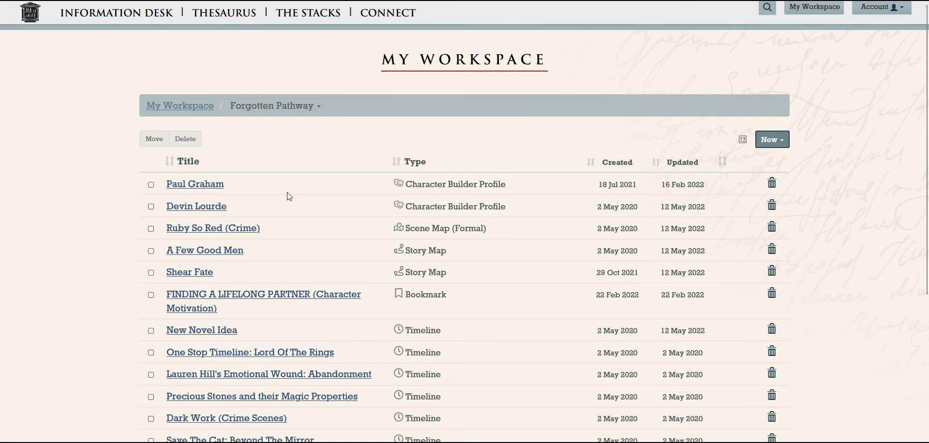
pyautogui.scroll(-2, 287, 193)
pyautogui.click(202, 205)
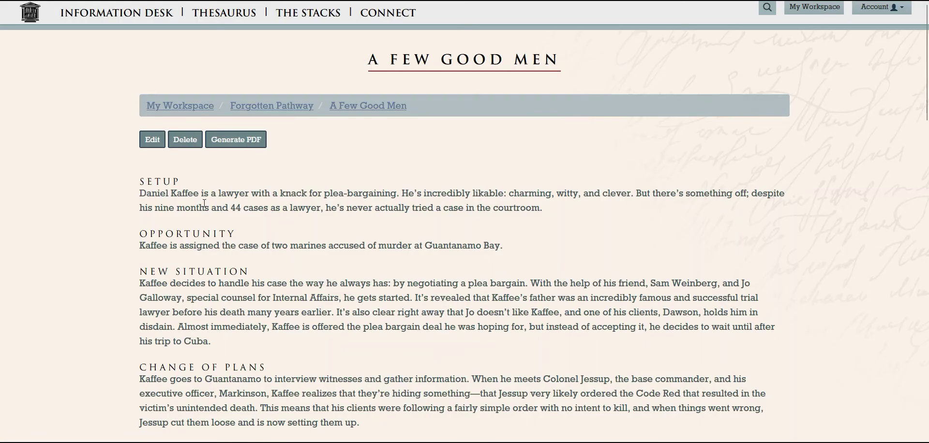
# Scroll down through the story map to the six-stage chart and back to the top.
pyautogui.scroll(-4, 411, 162)
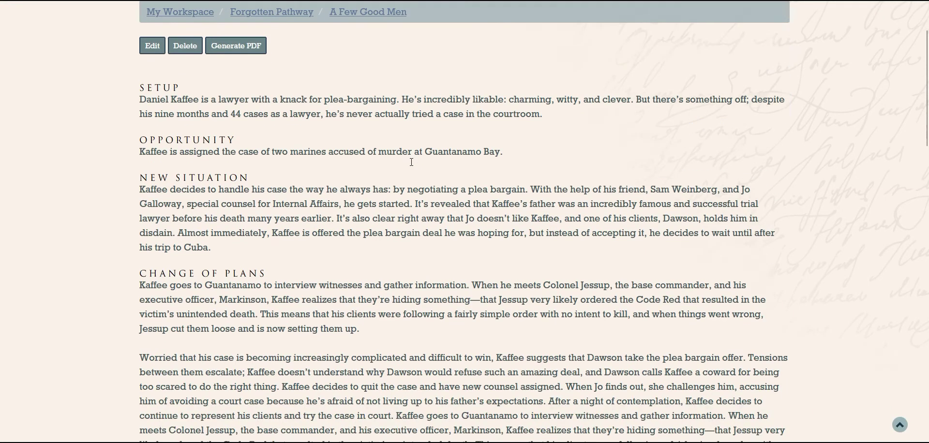
pyautogui.scroll(-6, 410, 170)
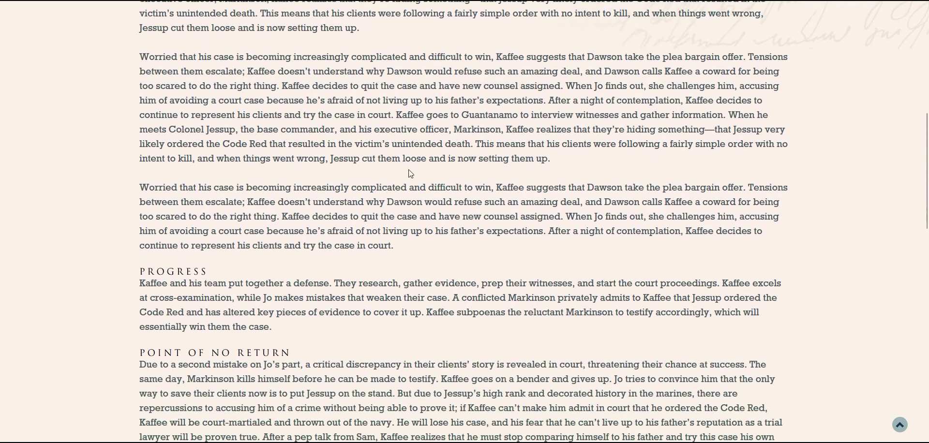
pyautogui.scroll(-8, 406, 177)
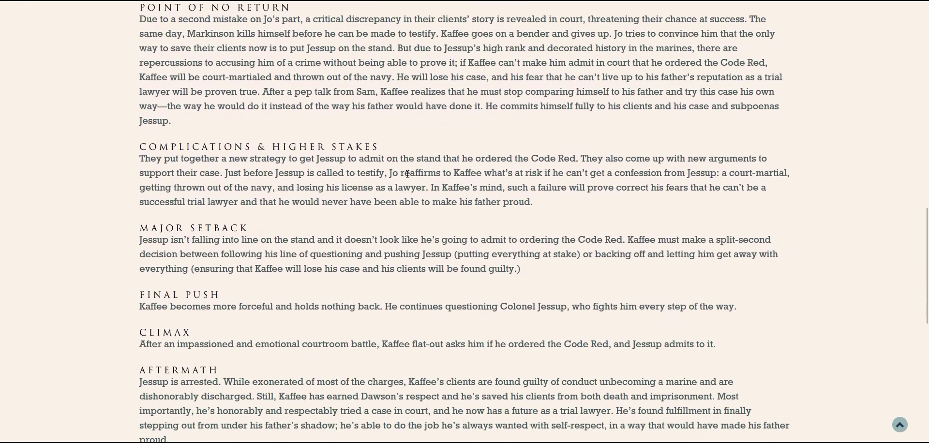
pyautogui.scroll(-3, 407, 175)
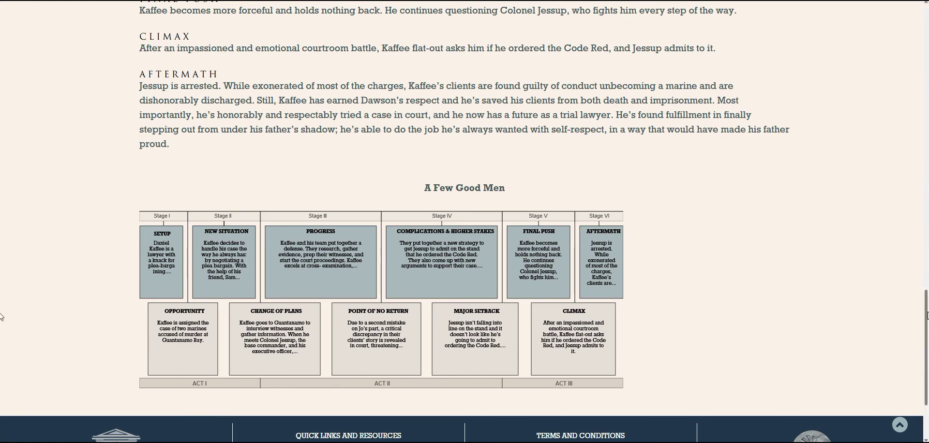
pyautogui.moveTo(927, 316); pyautogui.dragTo(927, 10)
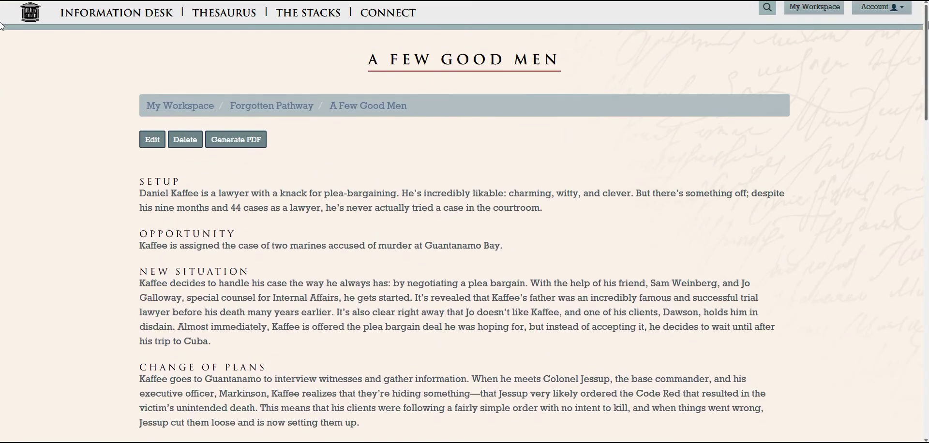
# Export A Few Good Men as a PDF, then open the Ruby So Red (Crime) scene map.
pyautogui.click(242, 140)
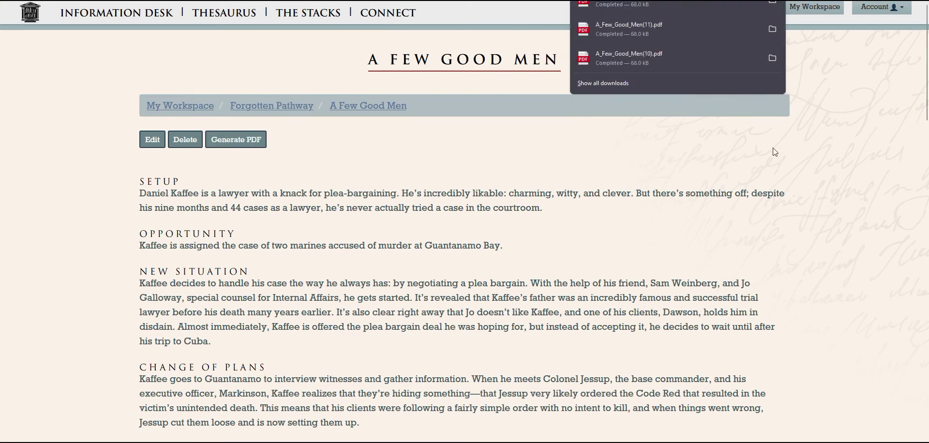
pyautogui.click(843, 114)
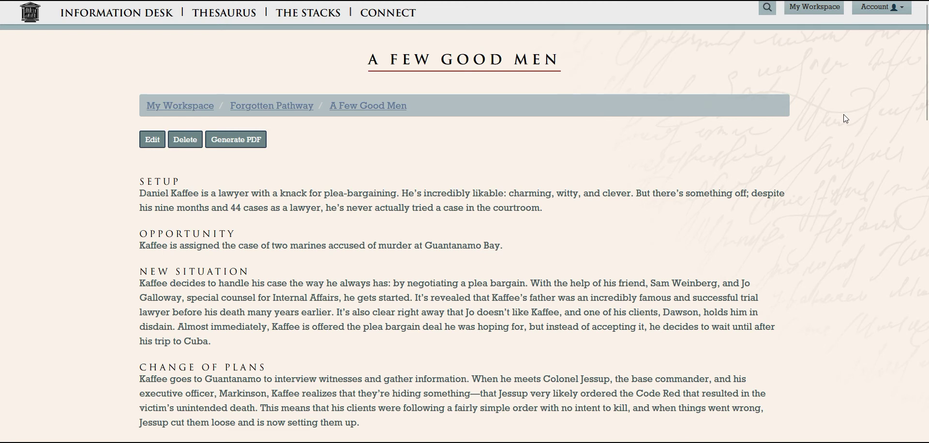
pyautogui.click(813, 6)
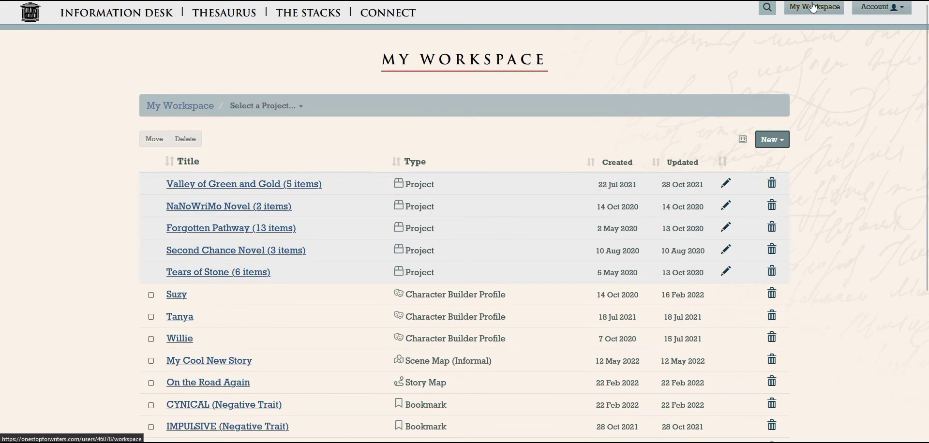
pyautogui.click(221, 230)
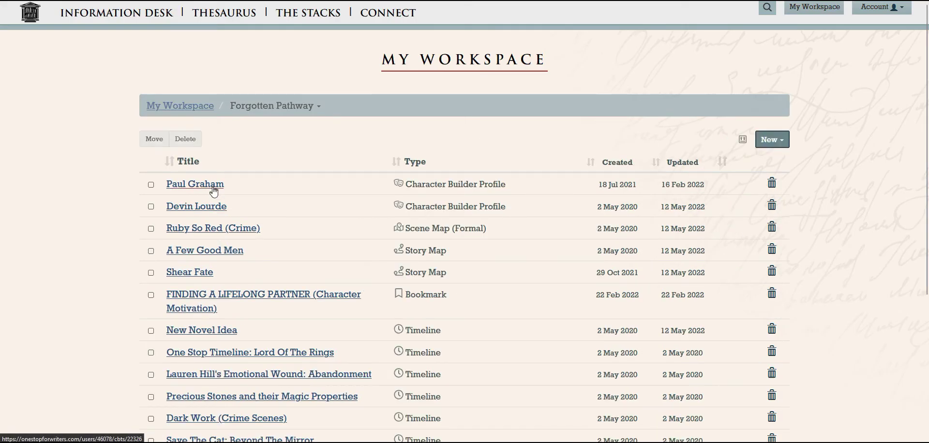
pyautogui.click(211, 234)
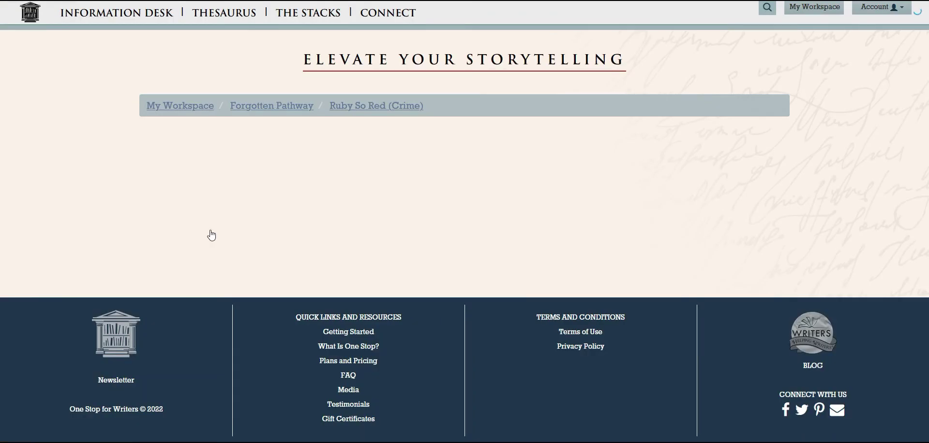
# Give the Chapter 10 scene an inner conflict about risking his daughter's life versus doing right.
pyautogui.scroll(-1, 776, 223)
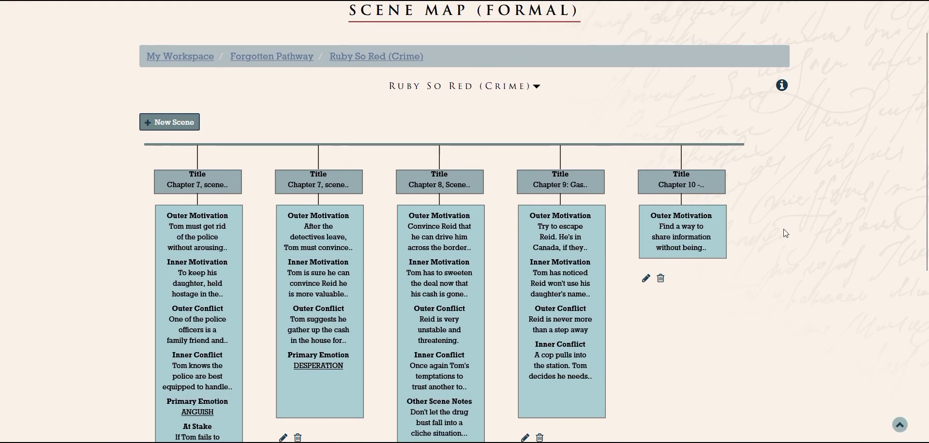
pyautogui.click(645, 279)
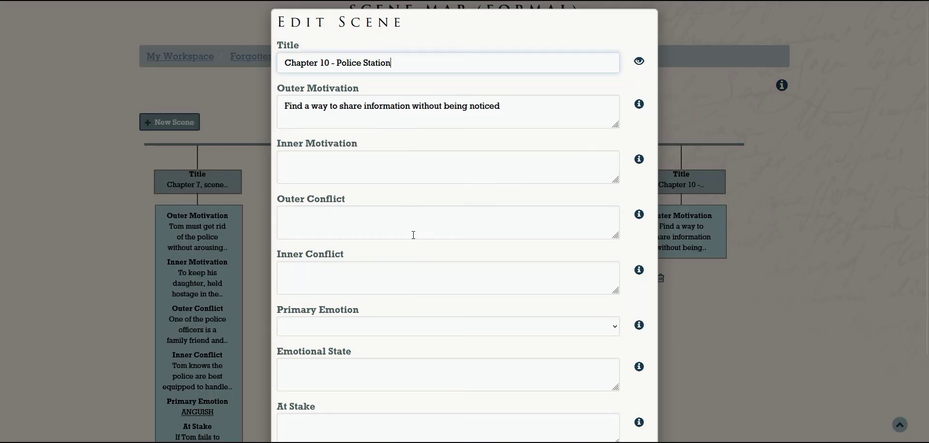
pyautogui.click(334, 274)
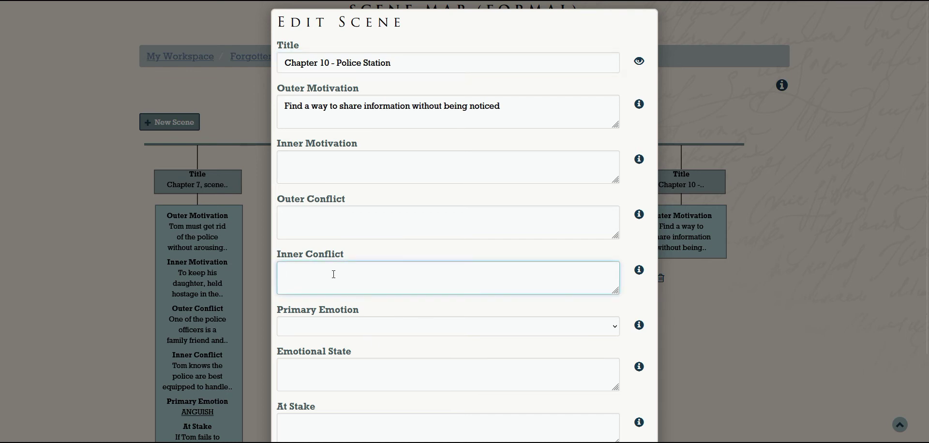
pyautogui.write("He knows he's ri")
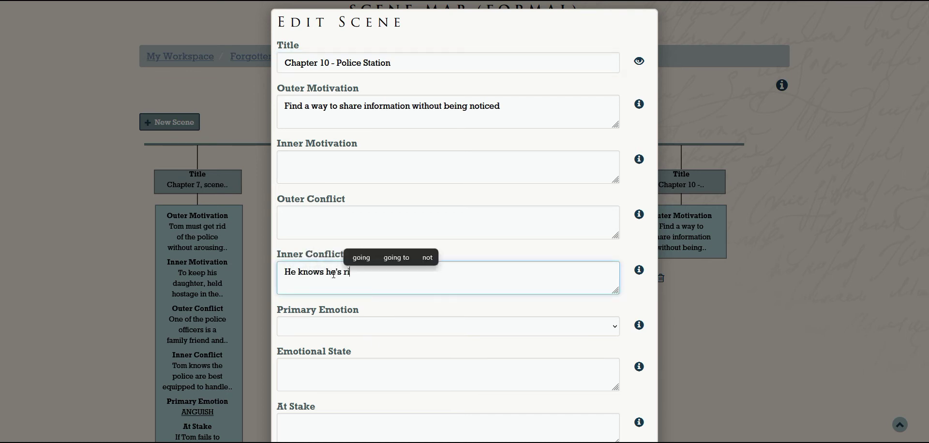
pyautogui.write('sking his daughte')
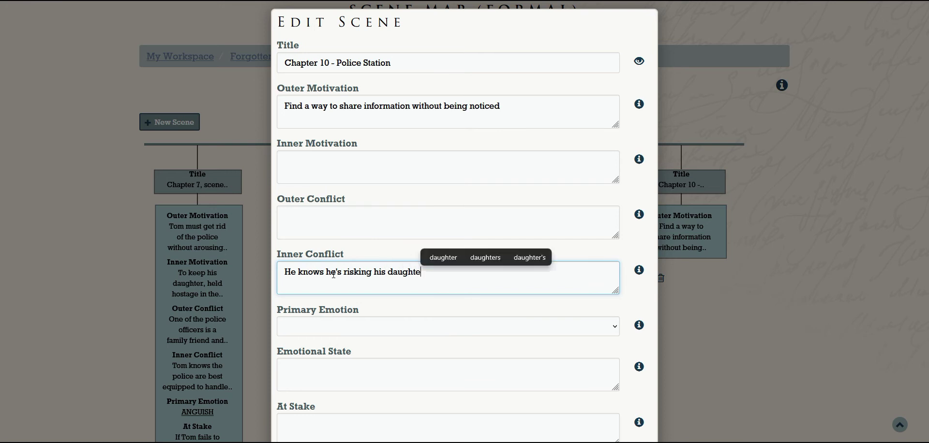
pyautogui.write("r's life, but also fee")
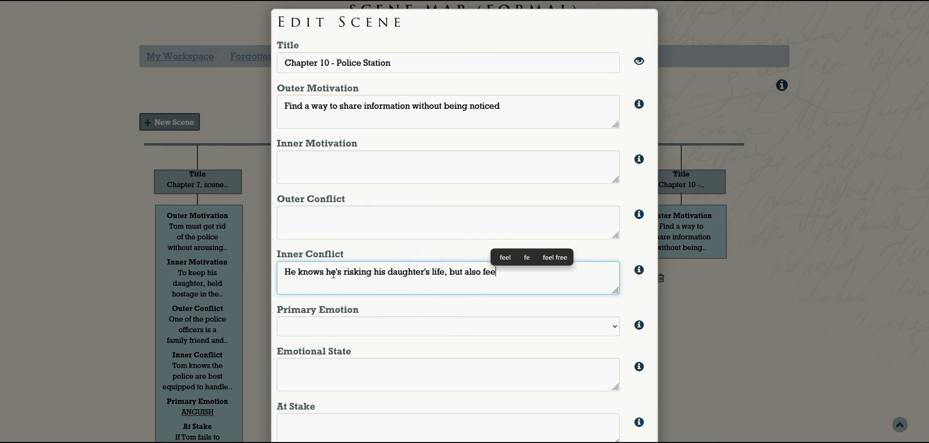
pyautogui.write('ls compelled to do the right thing.')
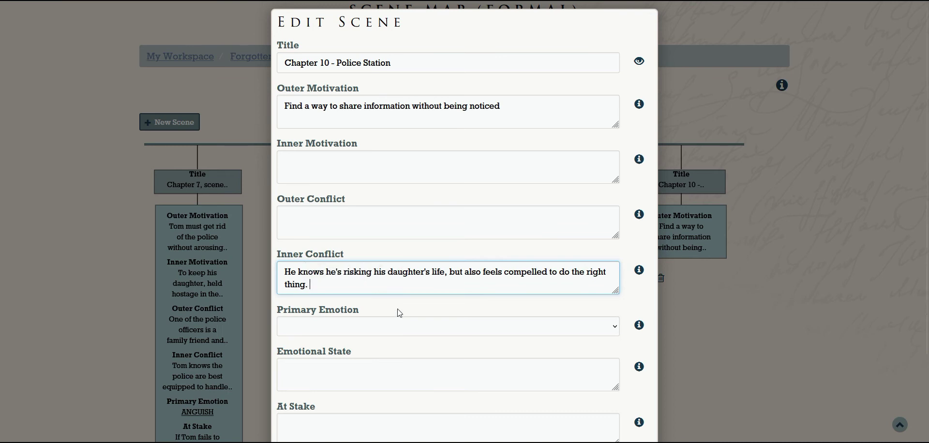
# Set the scene's primary emotion to FEAR and save the edit.
pyautogui.click(391, 325)
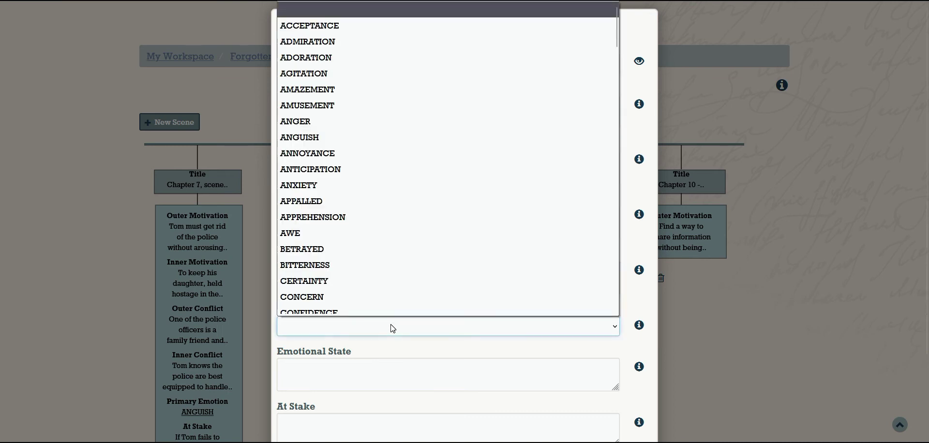
pyautogui.scroll(-3, 389, 253)
pyautogui.scroll(-8, 390, 253)
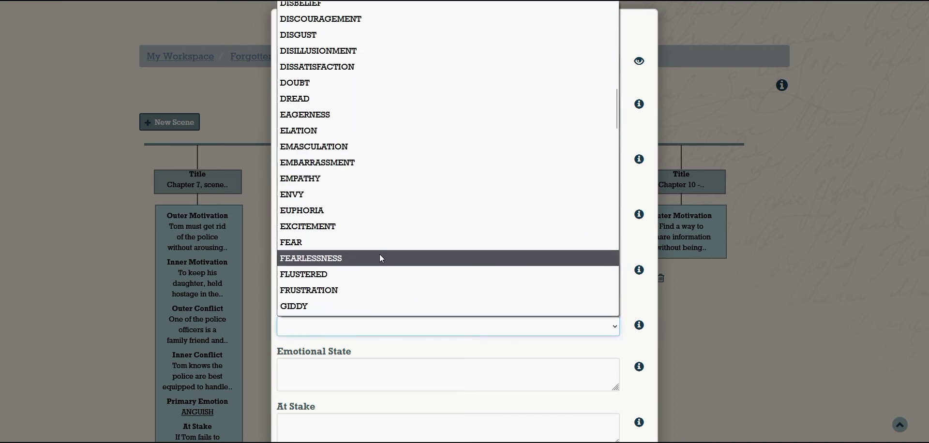
pyautogui.click(335, 242)
pyautogui.click(699, 318)
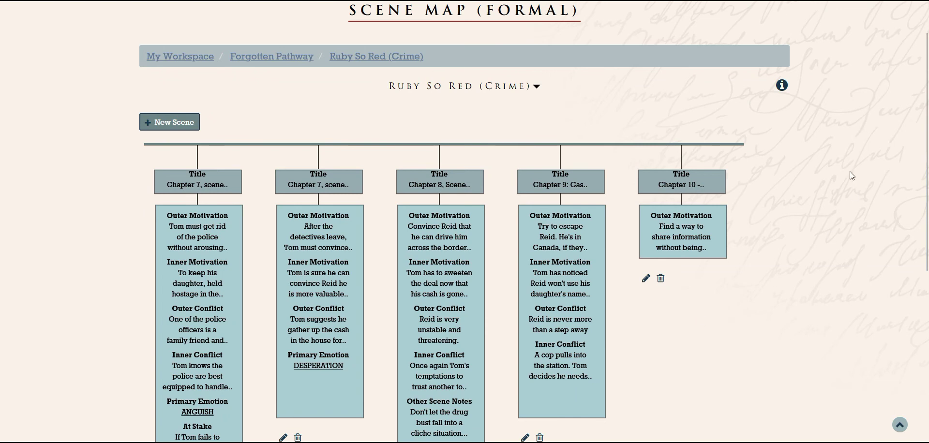
# Try dragging the Chapter 10 scene card to an earlier spot in the formal scene map.
pyautogui.scroll(-1, 765, 159)
pyautogui.moveTo(712, 134); pyautogui.dragTo(792, 214)
pyautogui.scroll(1, 792, 215)
pyautogui.scroll(1, 574, 103)
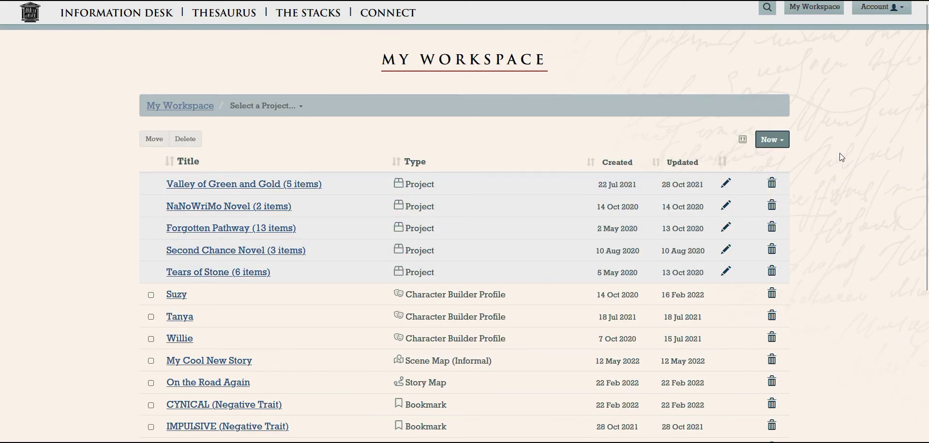
# Create an informal scene map titled 'Angela's Amazing Story', correcting the title typo before saving.
pyautogui.scroll(-2, 840, 157)
pyautogui.click(772, 41)
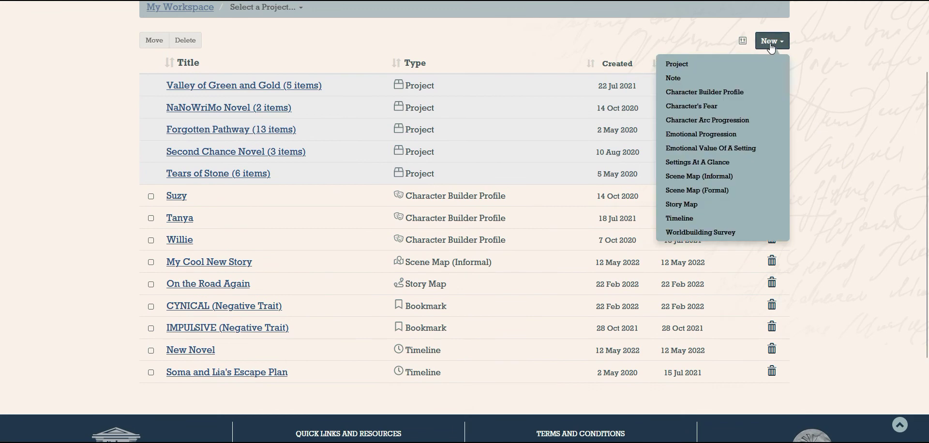
pyautogui.click(716, 175)
pyautogui.click(200, 99)
pyautogui.write('A')
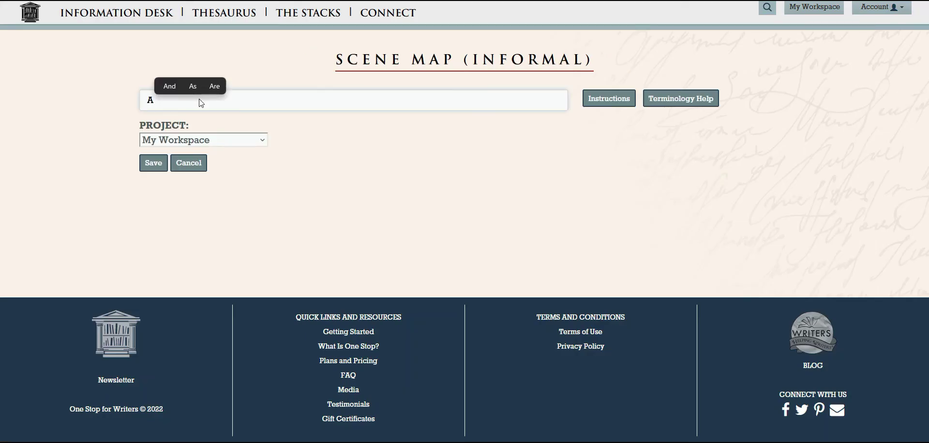
pyautogui.write("ngela's Aazing Story")
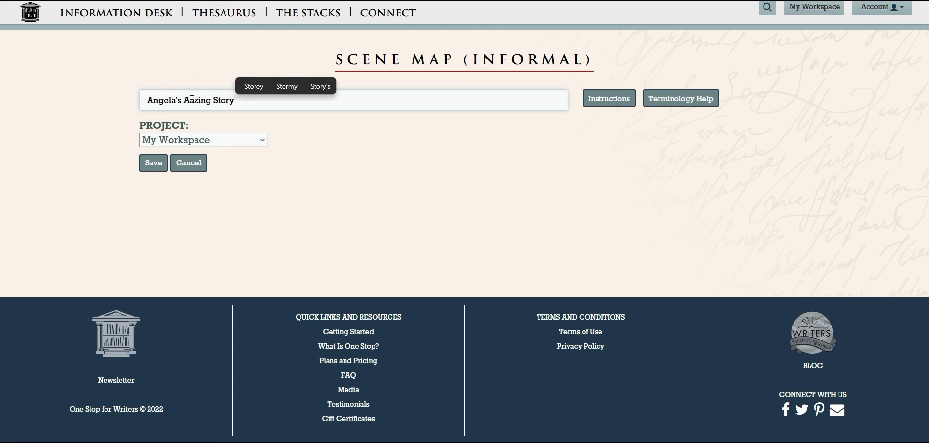
pyautogui.click(192, 99)
pyautogui.write('m')
pyautogui.click(152, 165)
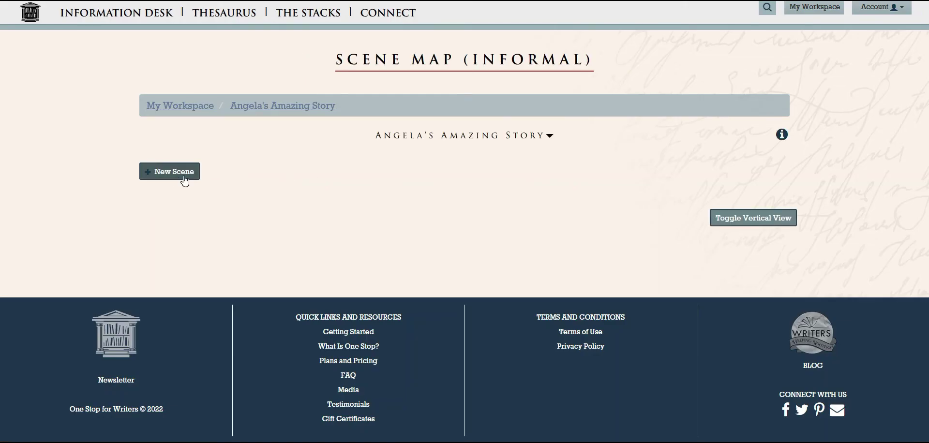
# Add a scene titled 'Chapter 1' with ADMIRATION as its primary emotion.
pyautogui.click(185, 180)
pyautogui.click(324, 60)
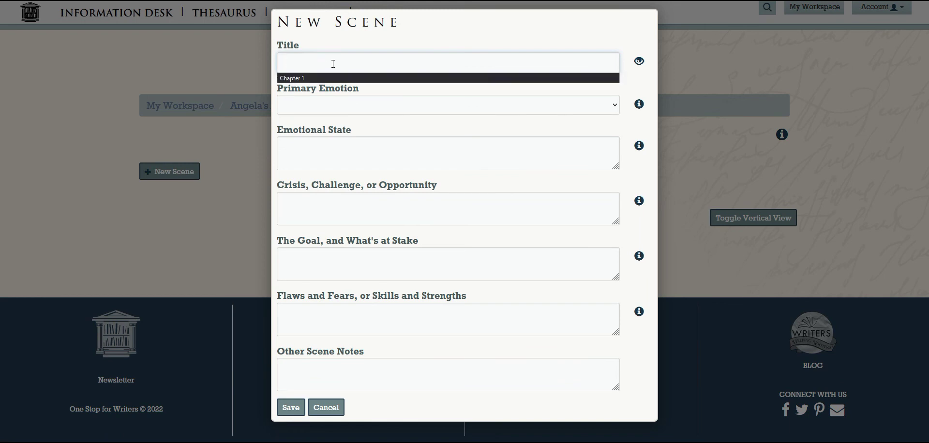
pyautogui.click(321, 76)
pyautogui.click(329, 106)
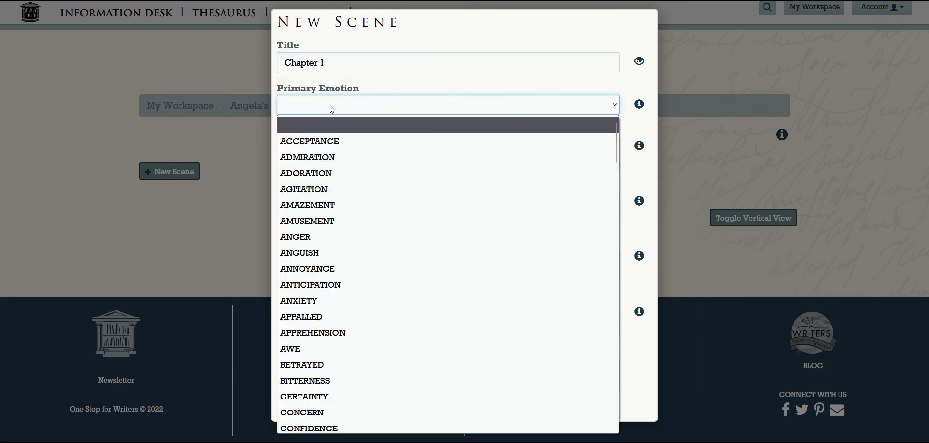
pyautogui.click(331, 157)
# View the guidance for the goal and stakes, crisis/challenge, and emotional state fields.
pyautogui.click(341, 206)
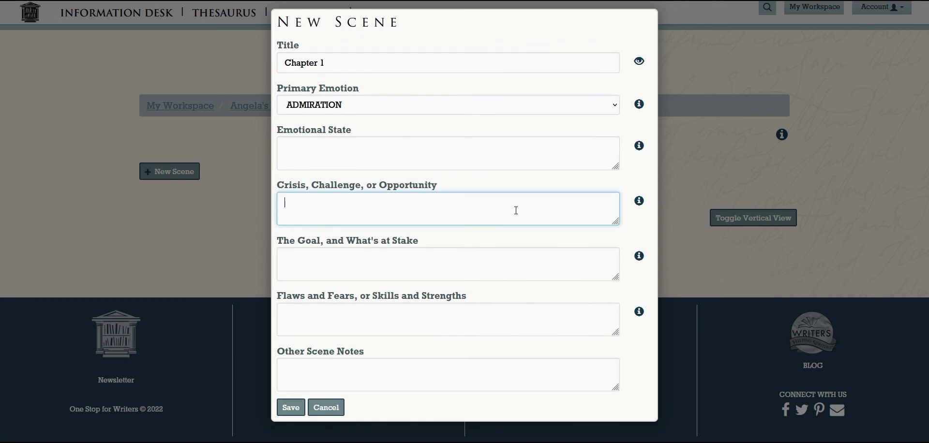
pyautogui.click(402, 271)
pyautogui.click(639, 256)
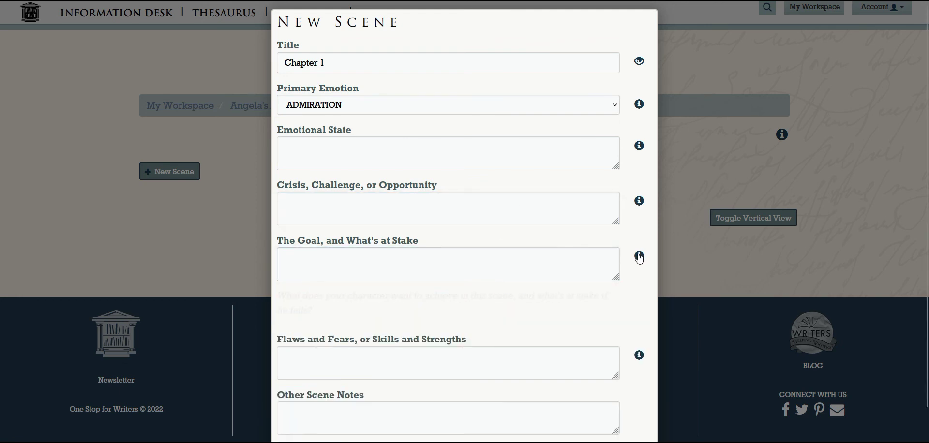
pyautogui.click(639, 202)
pyautogui.click(640, 146)
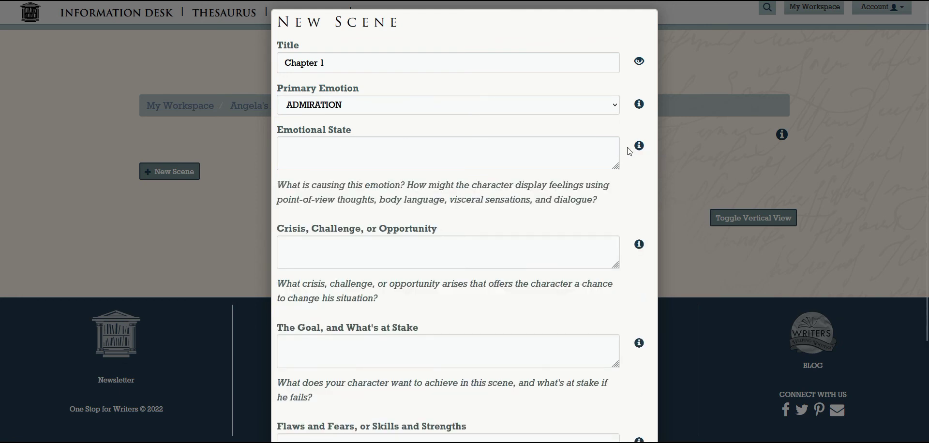
# Go to the Thesaurus section and open Character Motivations, browsing from Achieving Dominion Over Another onward.
pyautogui.scroll(-3, 624, 155)
pyautogui.click(224, 13)
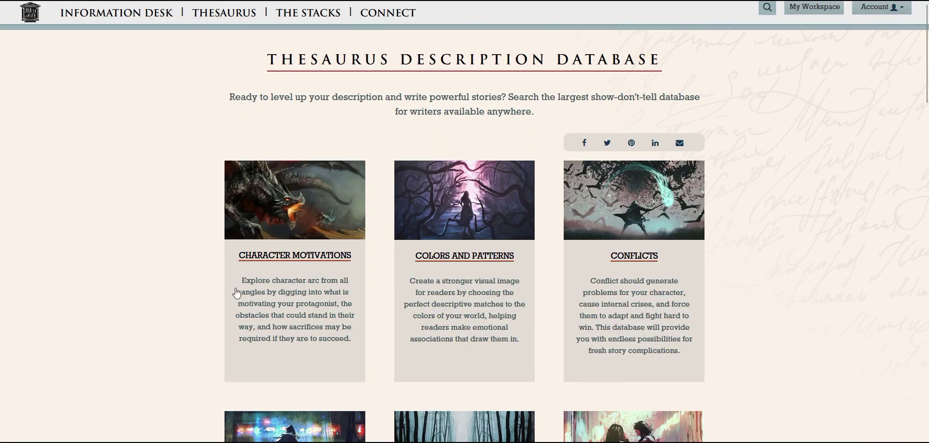
pyautogui.click(306, 256)
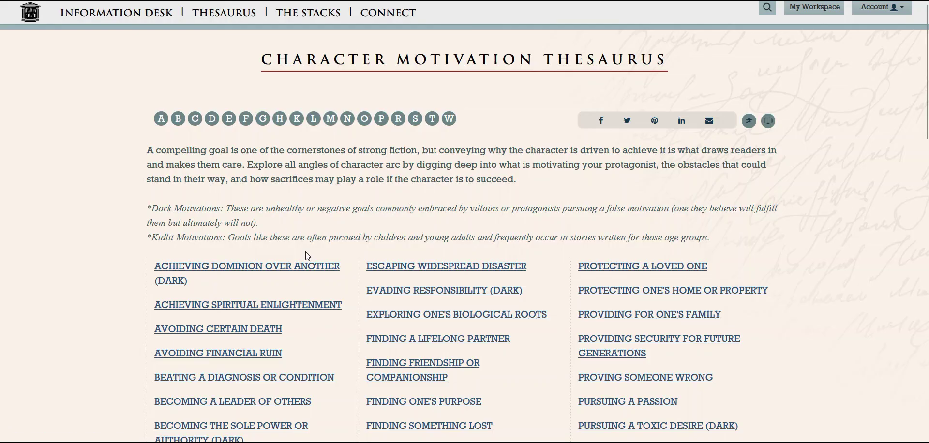
pyautogui.scroll(-4, 853, 175)
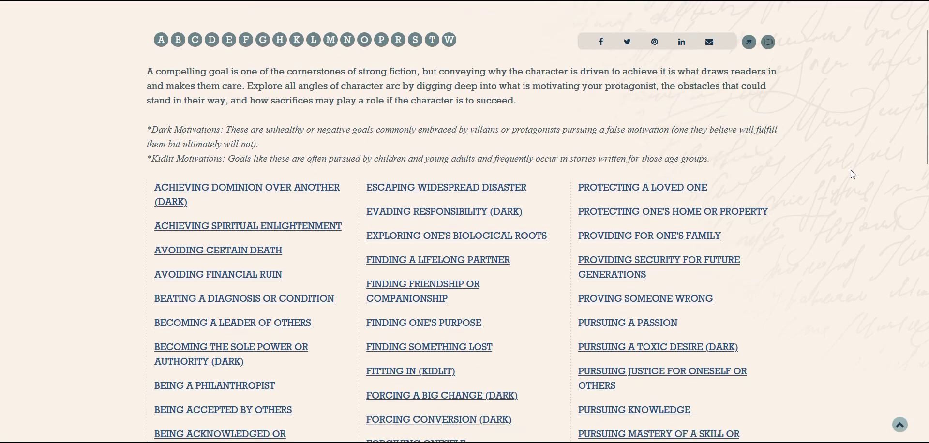
pyautogui.scroll(-10, 851, 171)
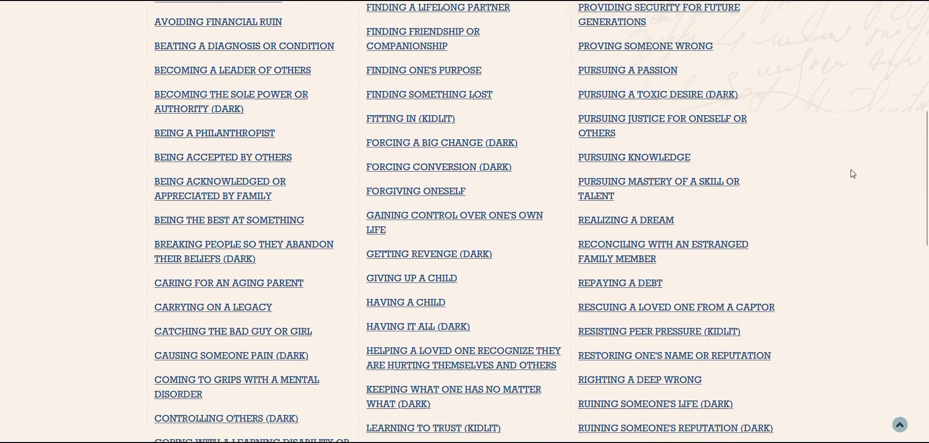